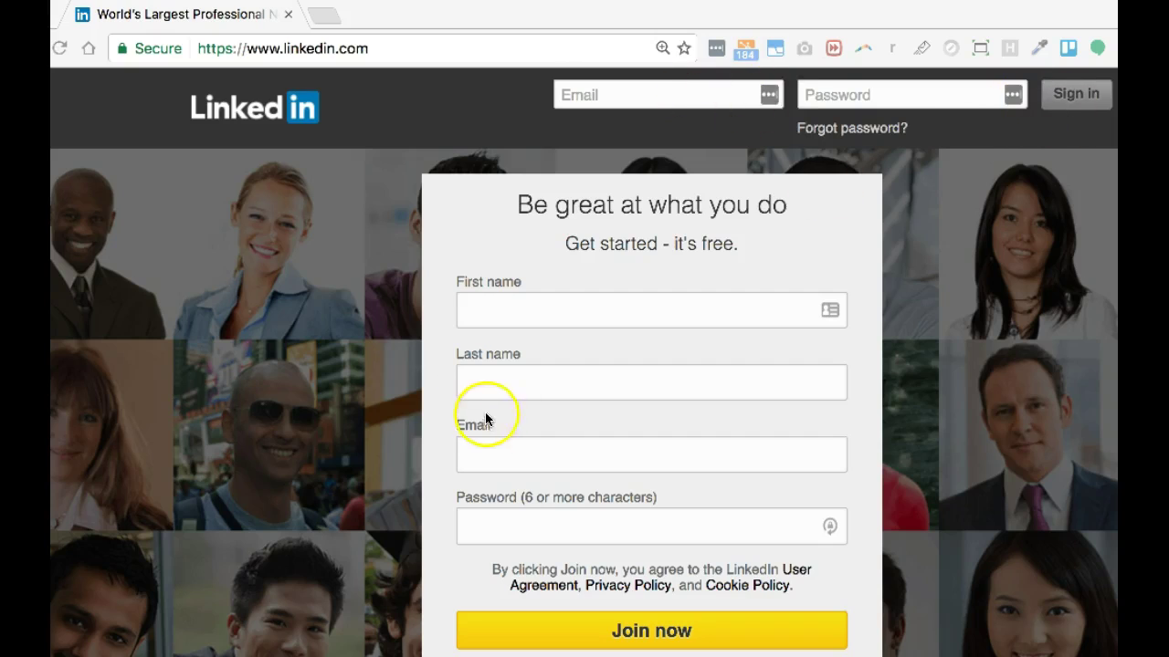
- Enter the name Profile Template and the account's e-mail address in the sign-up form
left_click(483, 311)
left_click(483, 310)
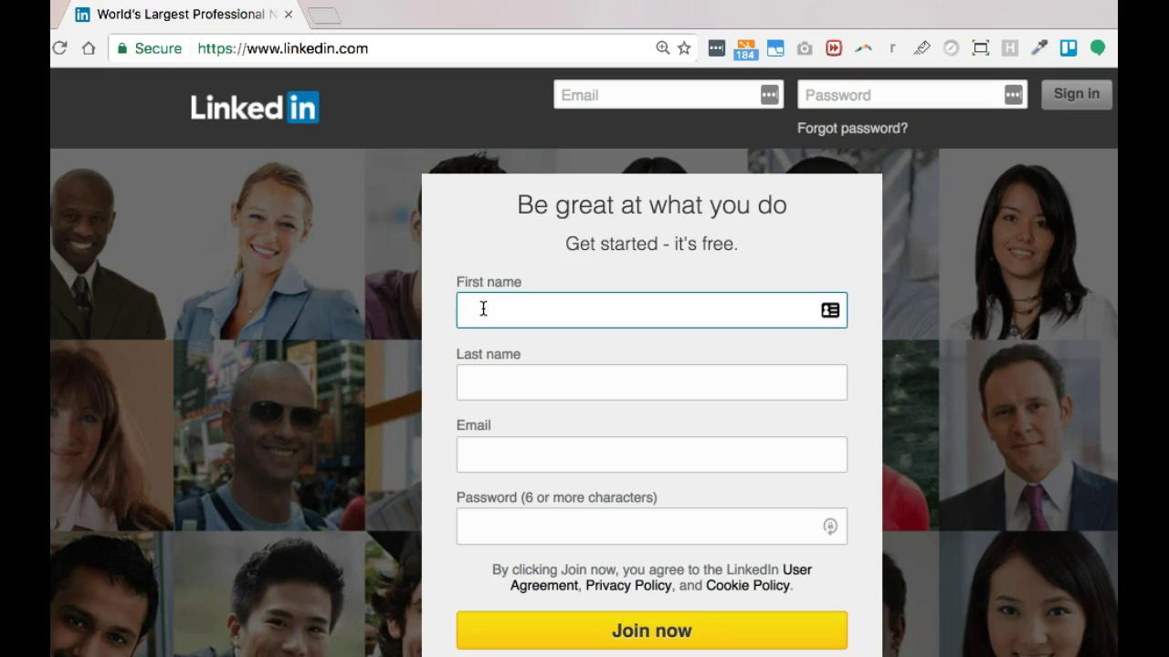
type("Profile")
key("Tab")
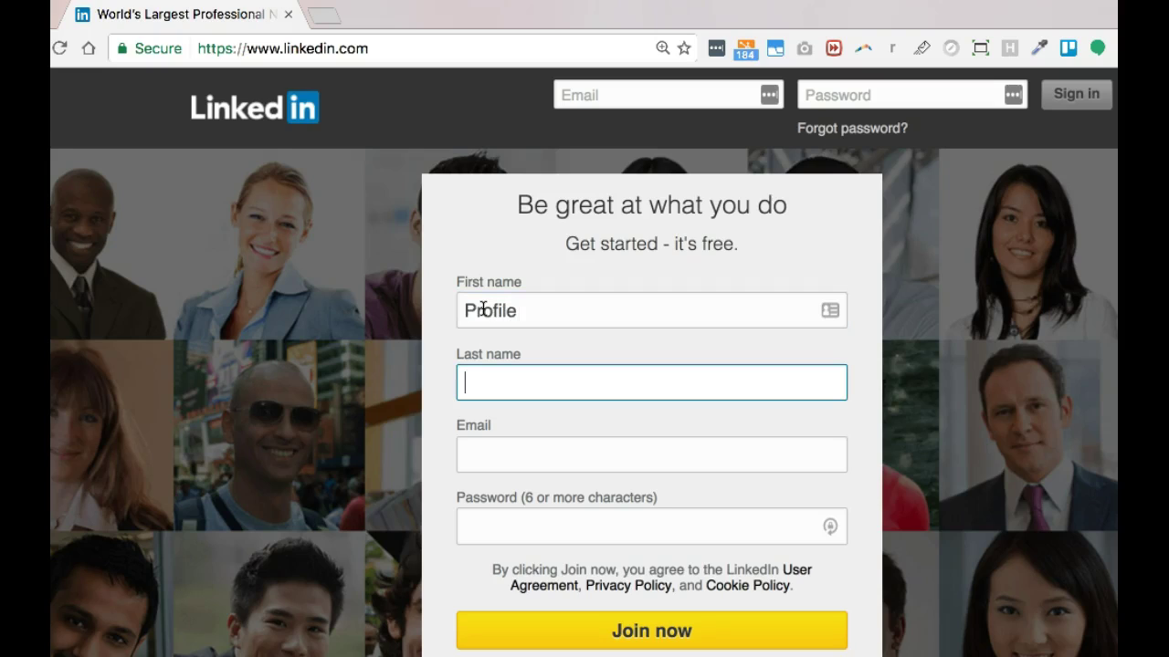
type("Template")
key("Tab")
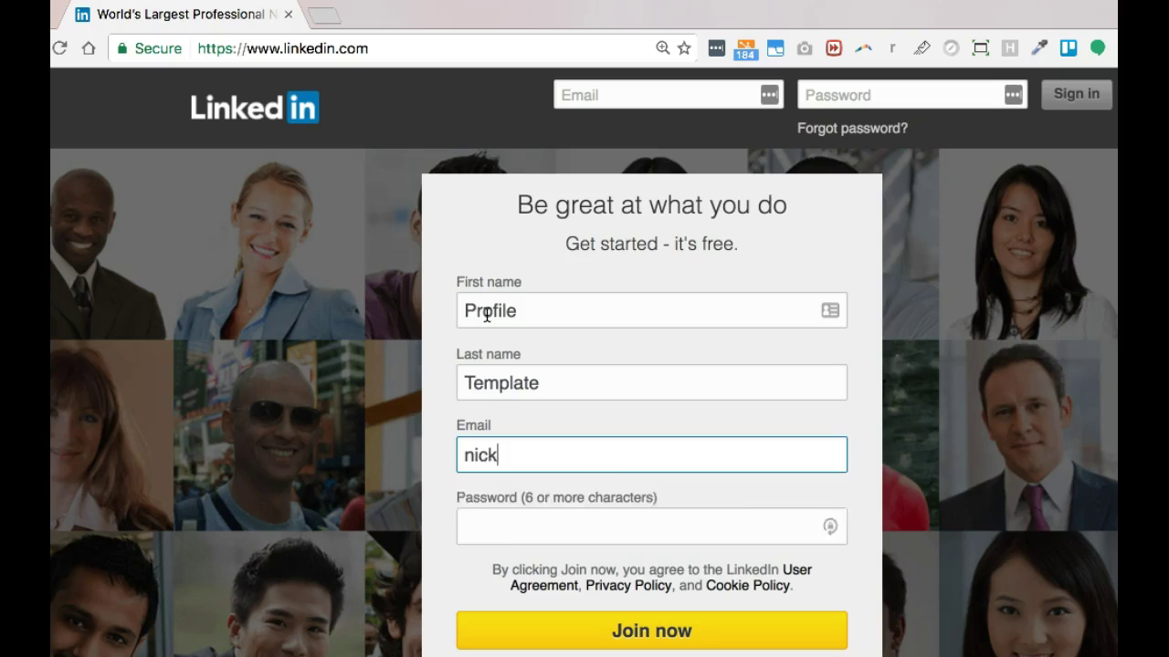
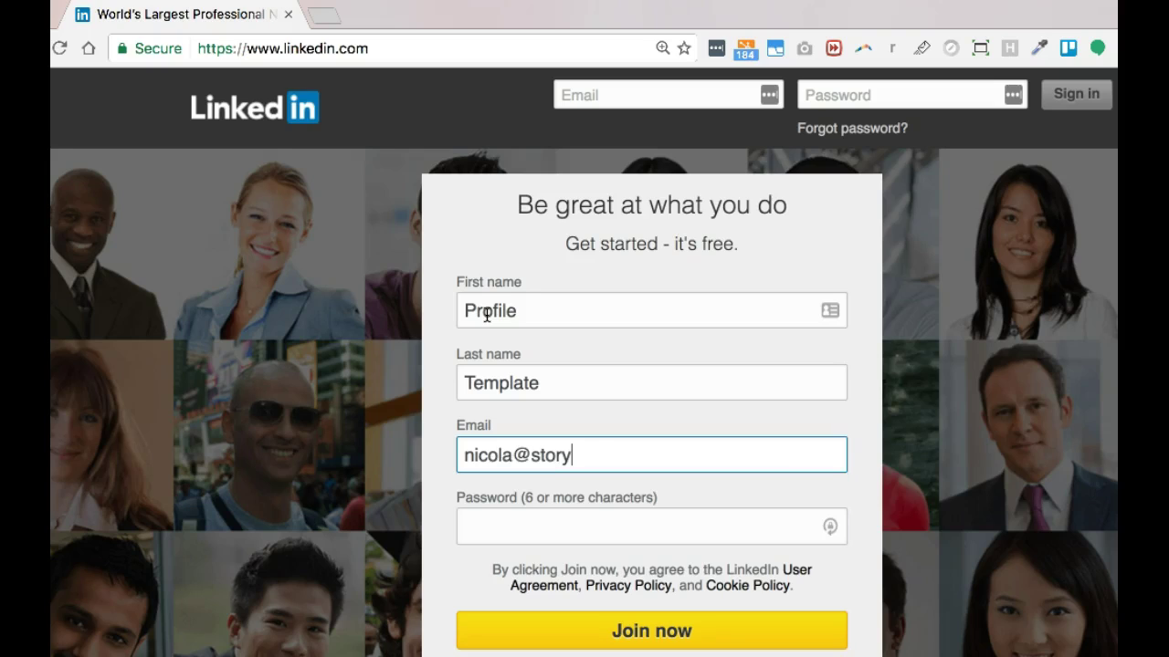
- Enter the account password and submit the form to join LinkedIn
left_click(502, 524)
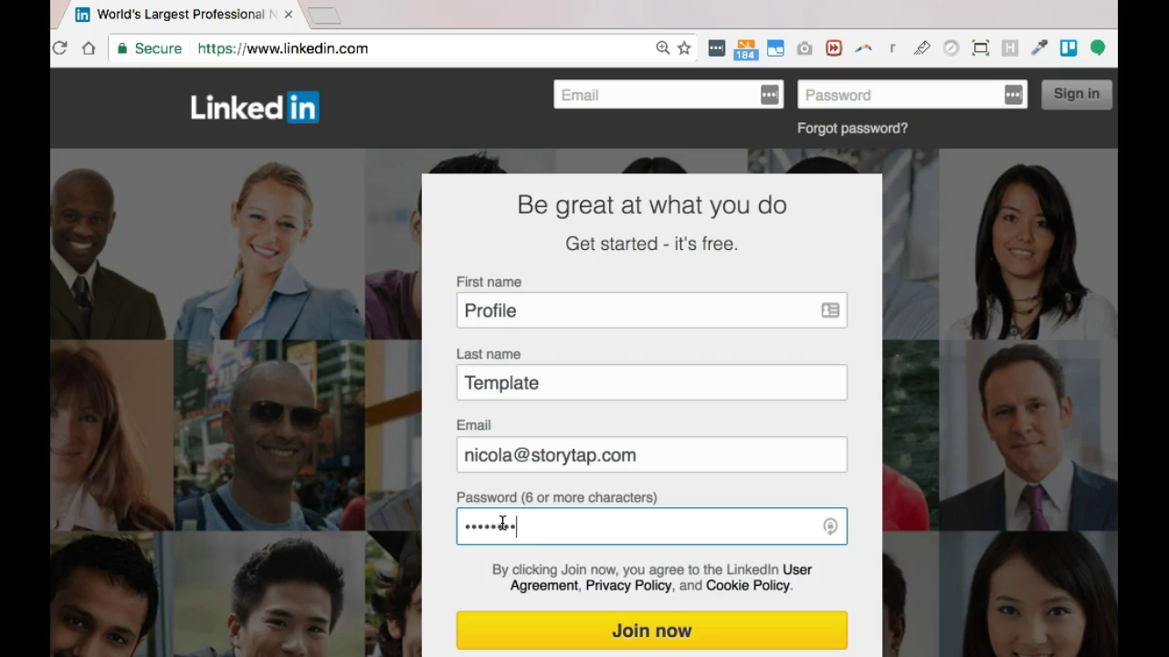
scroll(594, 529, "down", 3)
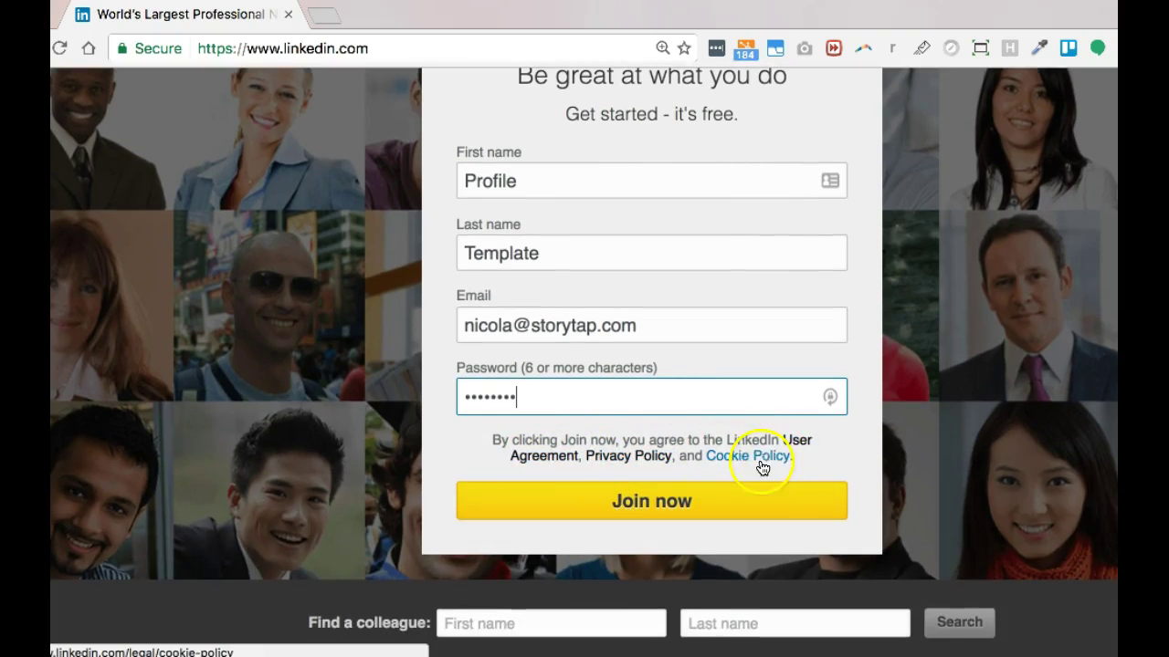
scroll(738, 474, "down", 1)
scroll(694, 511, "up", 2)
left_click(663, 530)
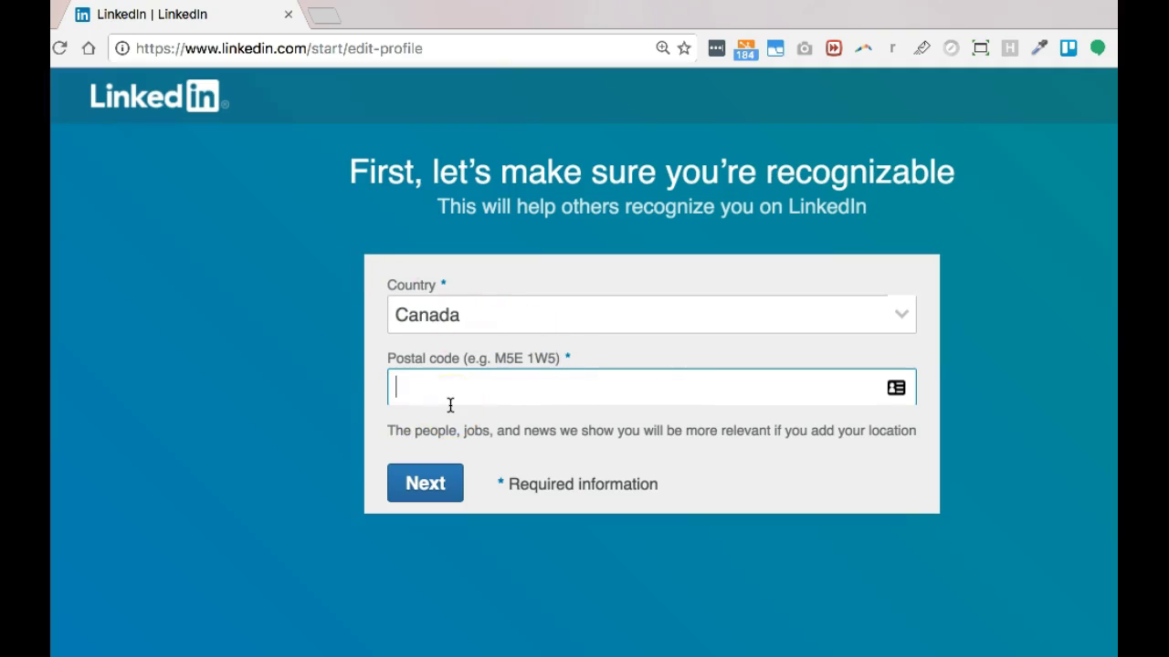
- Fill in the saved postal code and confirm the location
type("V6K1B7")
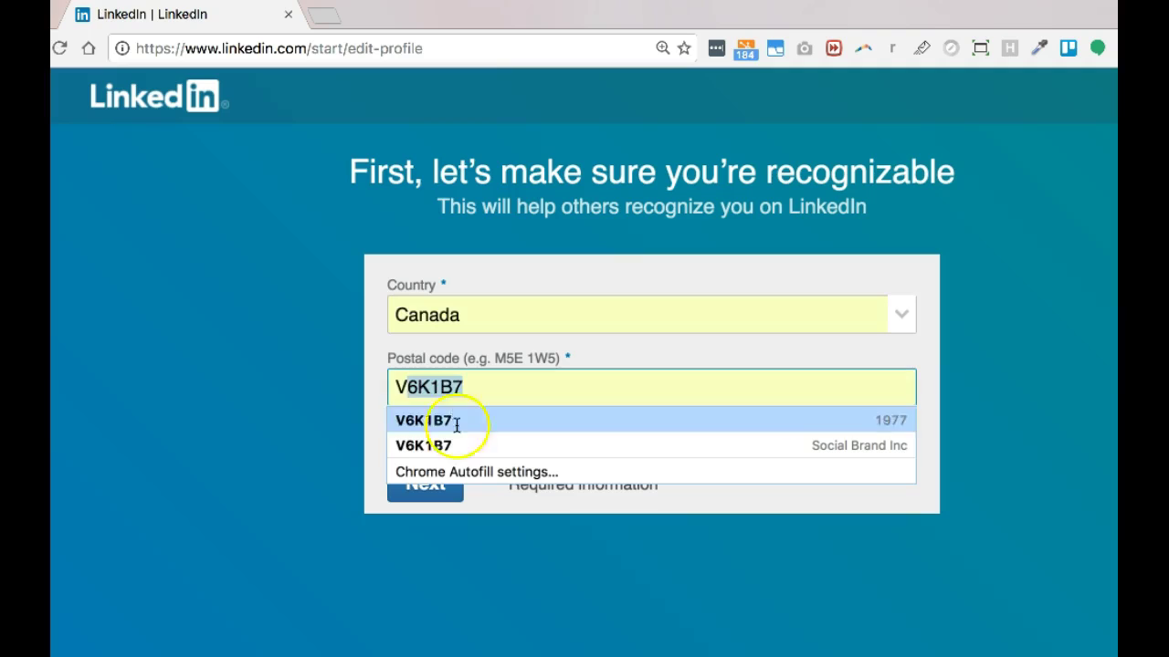
left_click(449, 422)
left_click(409, 500)
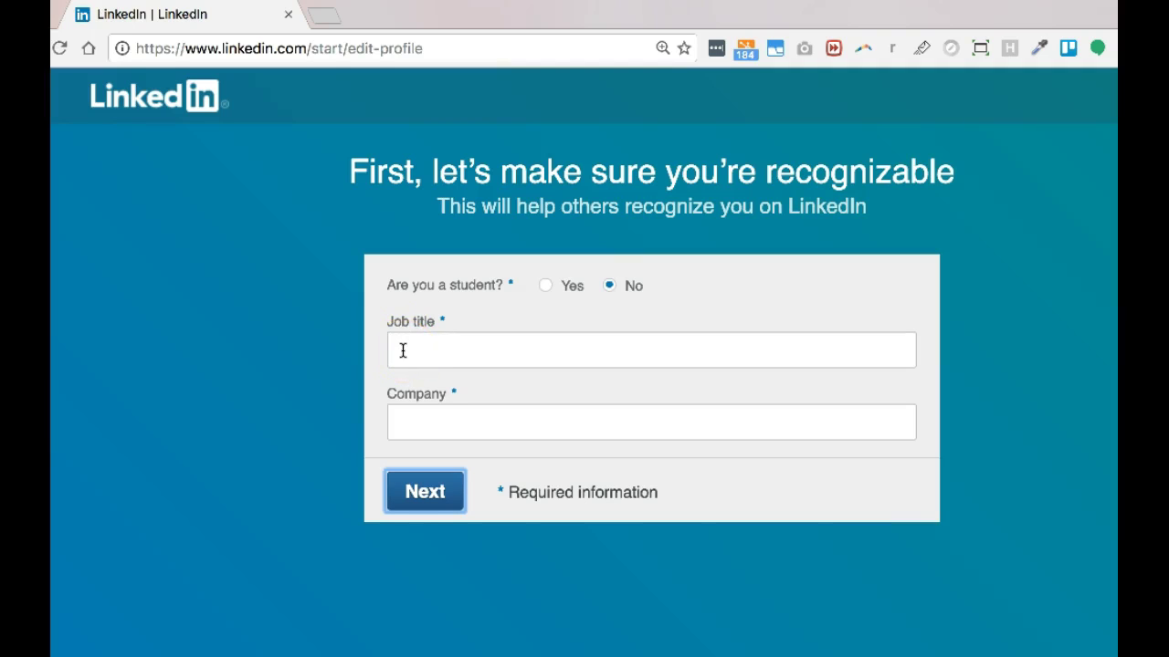
- Set student to No, job title Online Marketer and company StoryTap
left_click(545, 286)
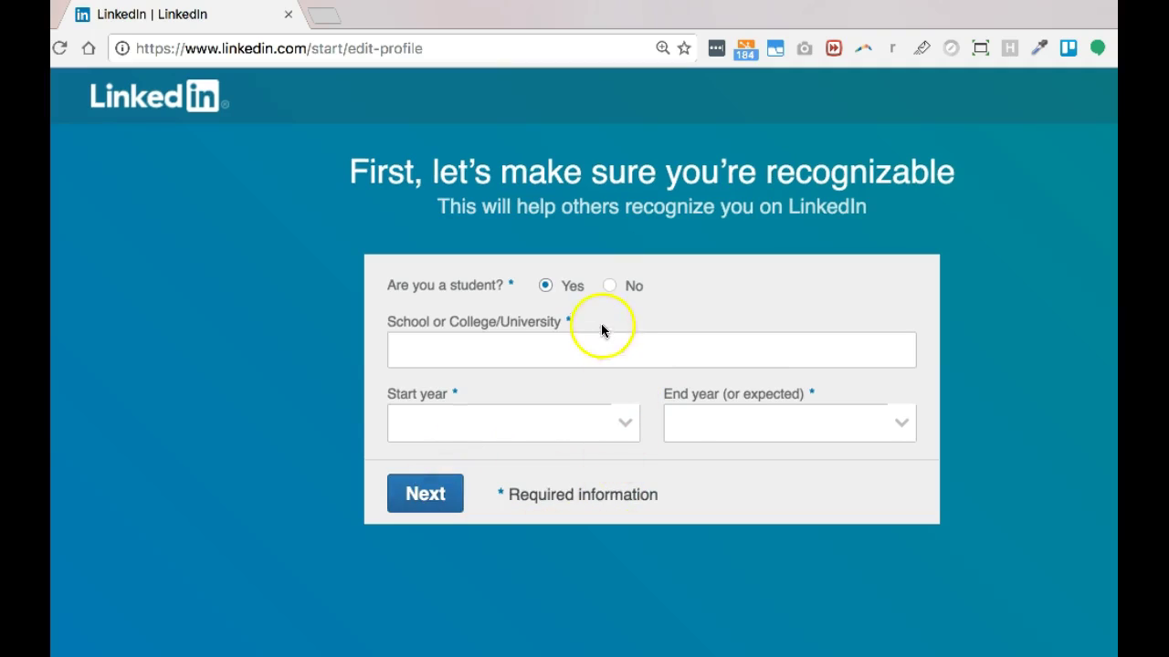
left_click(608, 290)
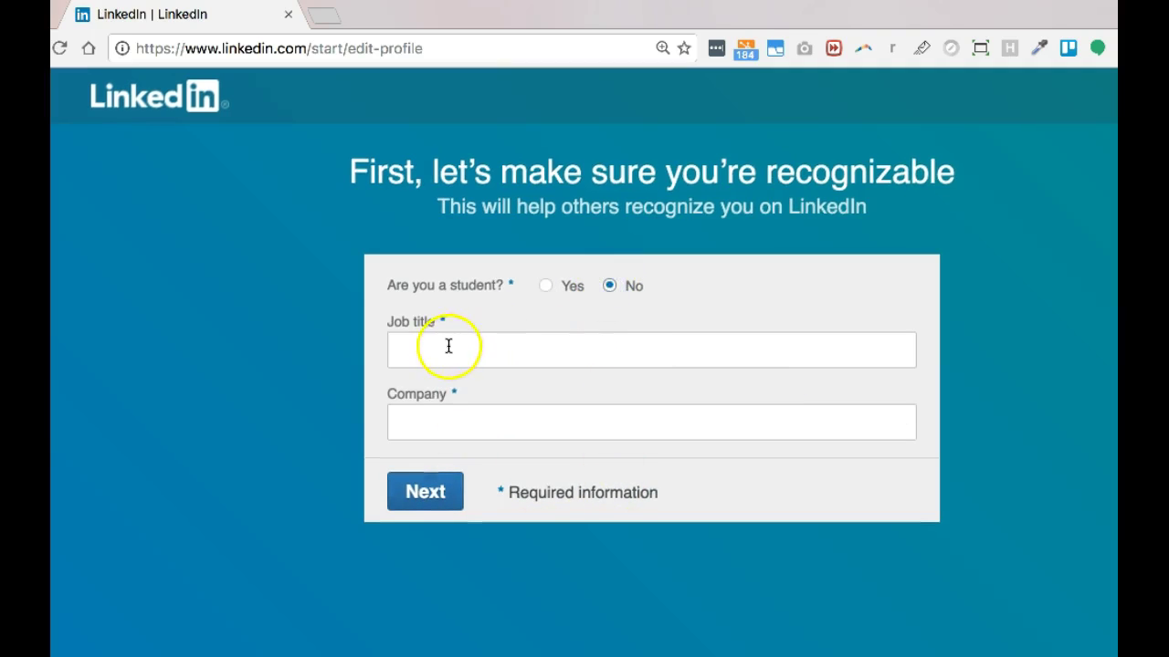
left_click(398, 351)
type("MarketerOnline")
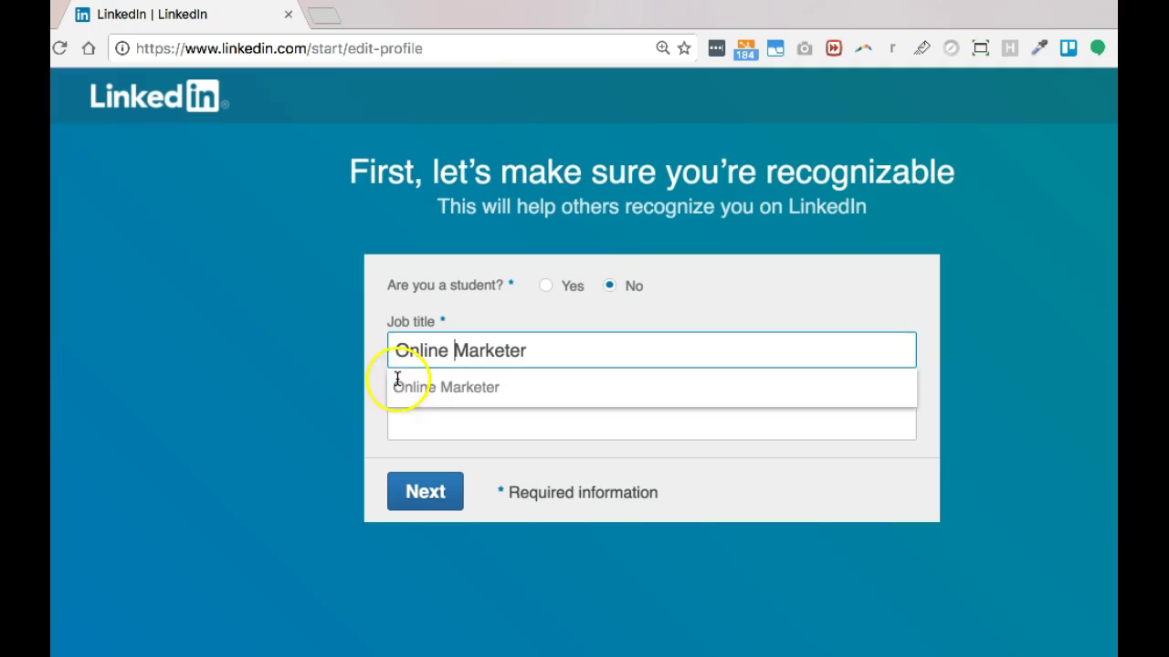
left_click(413, 386)
left_click(420, 431)
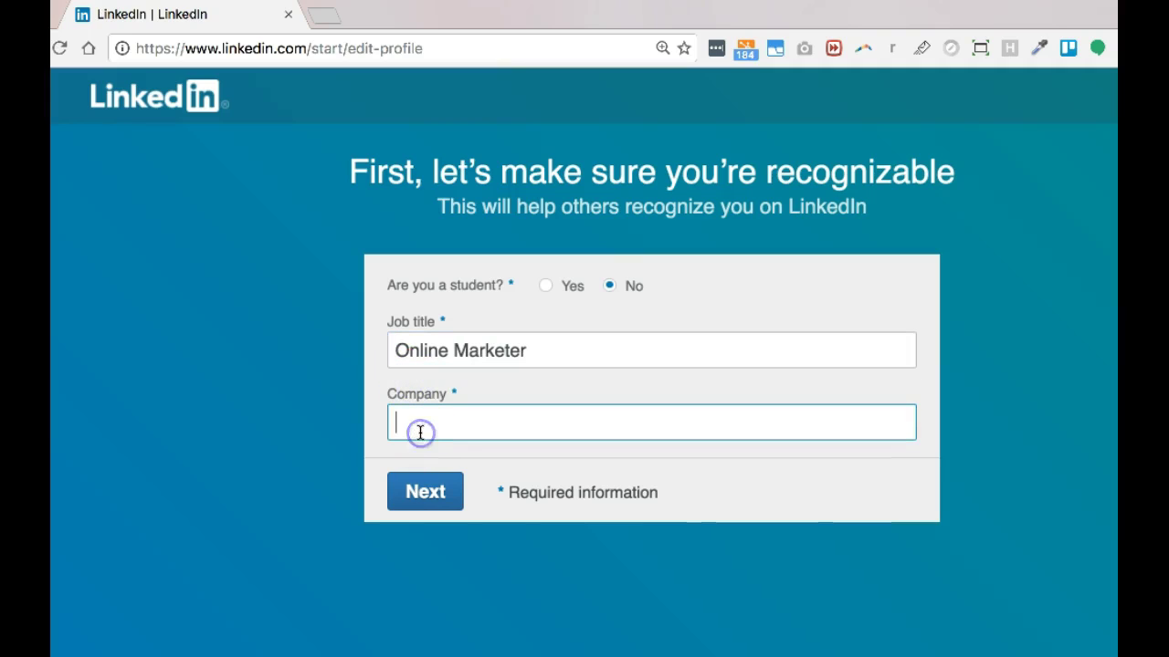
type("So")
key("BackSpace")
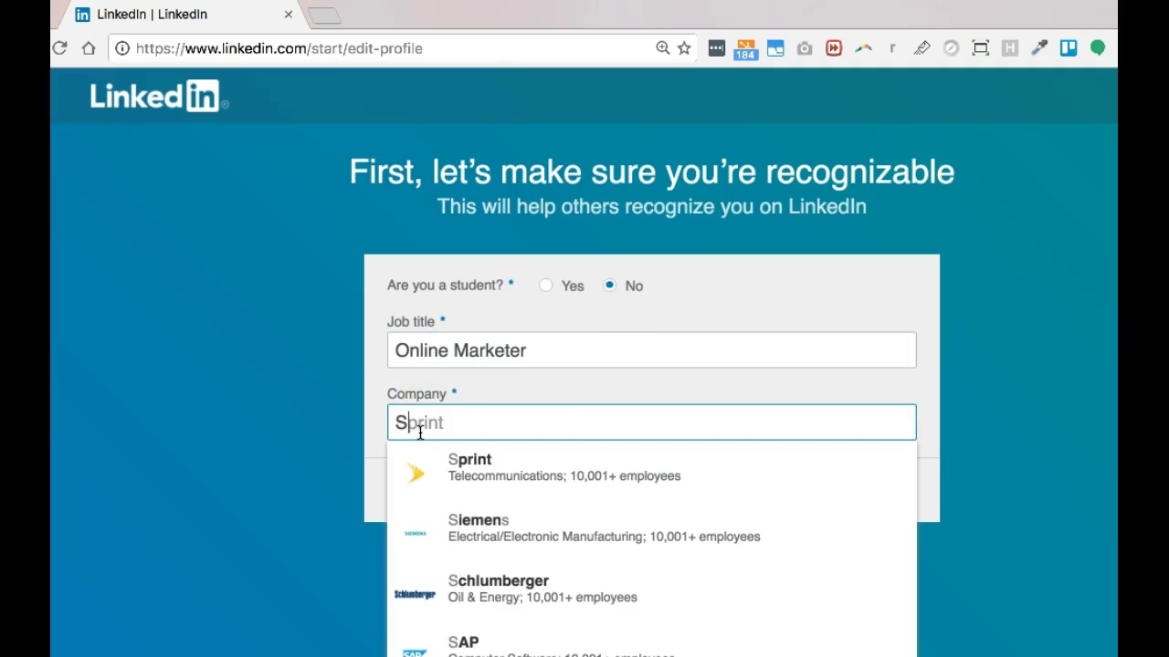
type("toryTap")
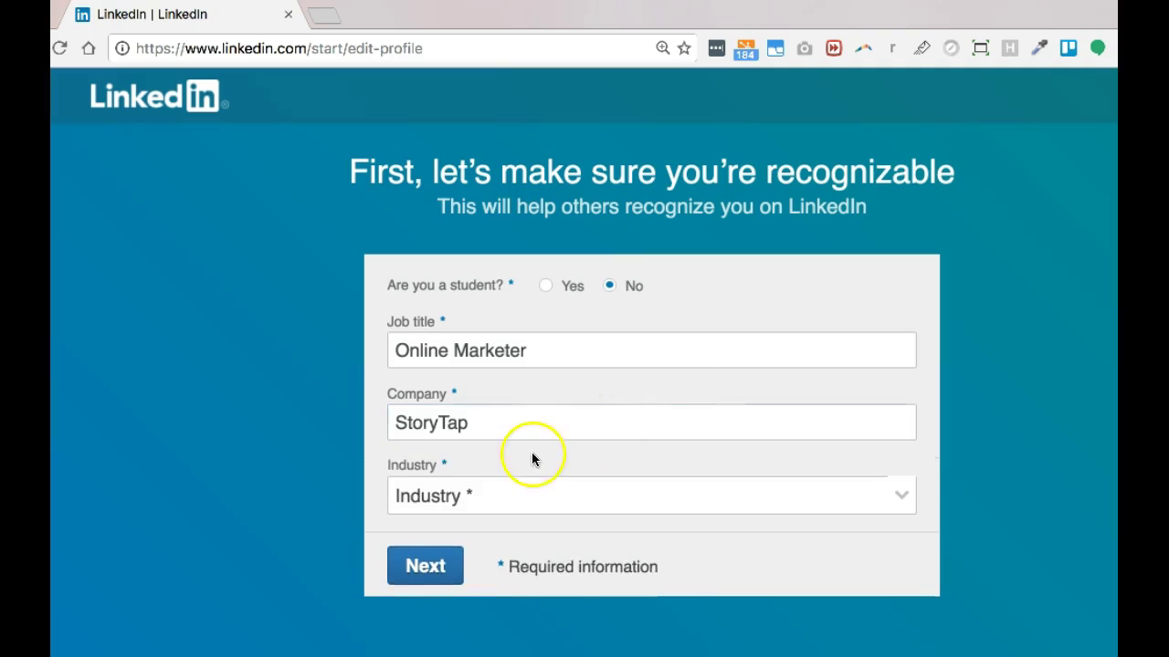
- Choose Marketing & Advertising as the industry
left_click(451, 494)
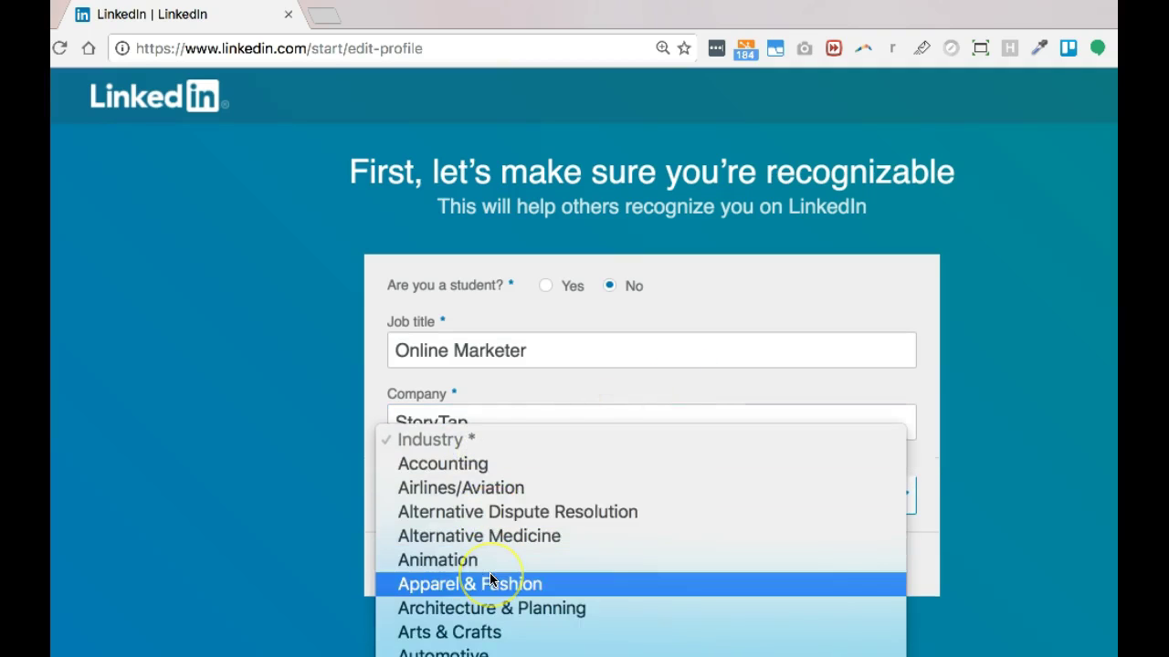
scroll(488, 530, "down", 10)
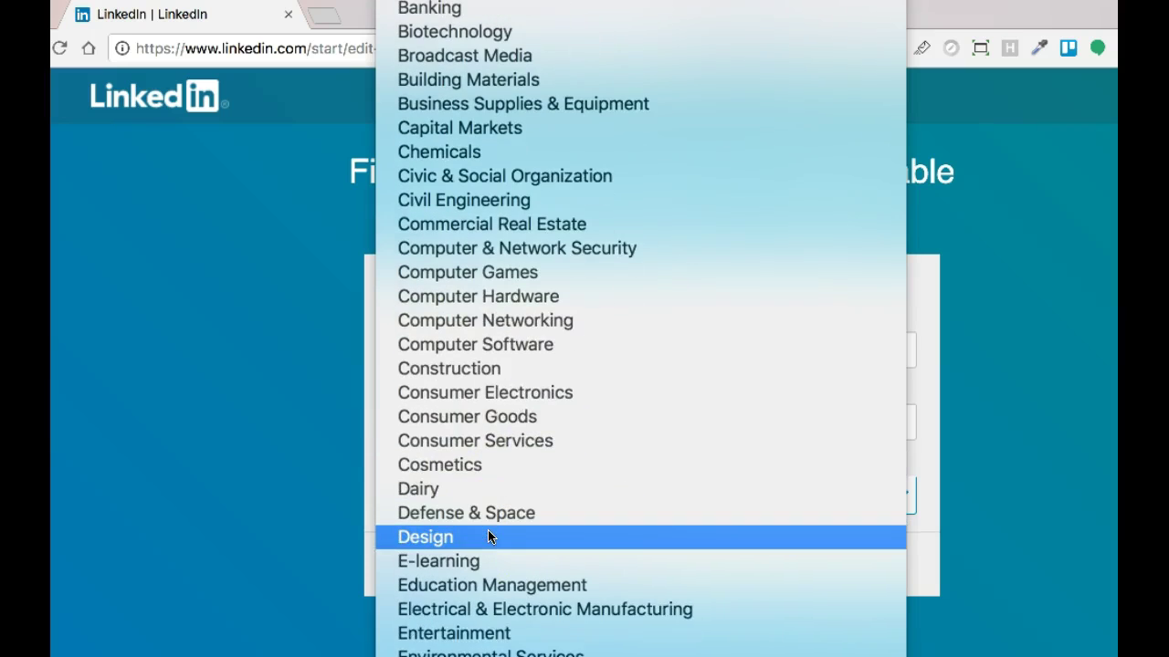
scroll(487, 529, "down", 3)
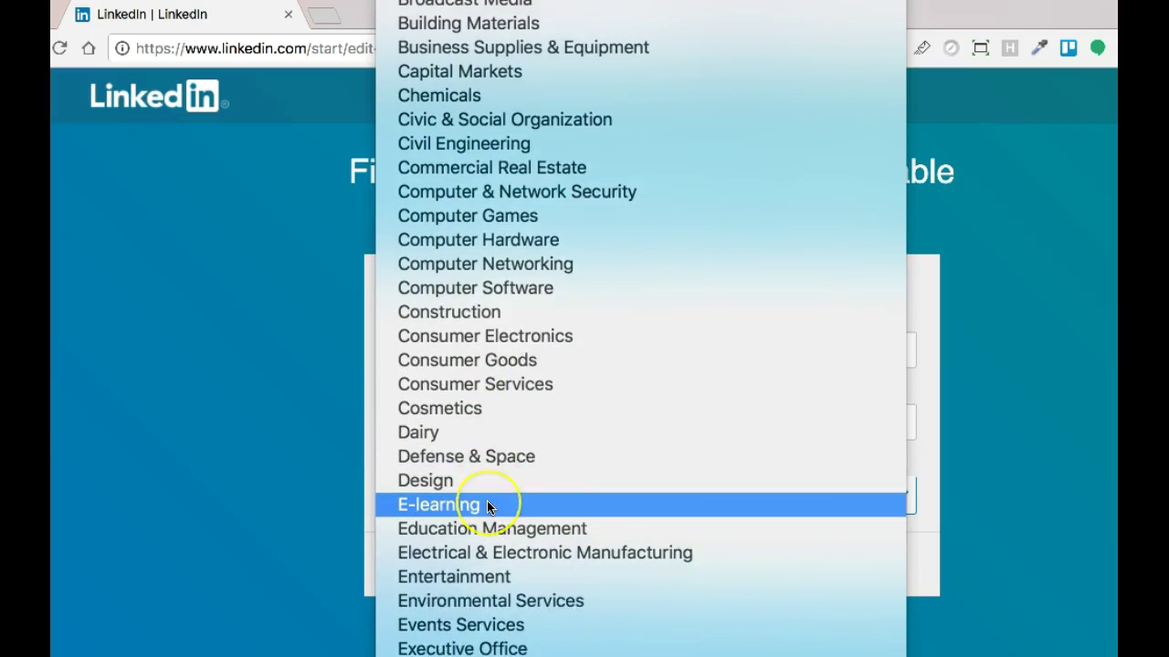
scroll(488, 504, "down", 4)
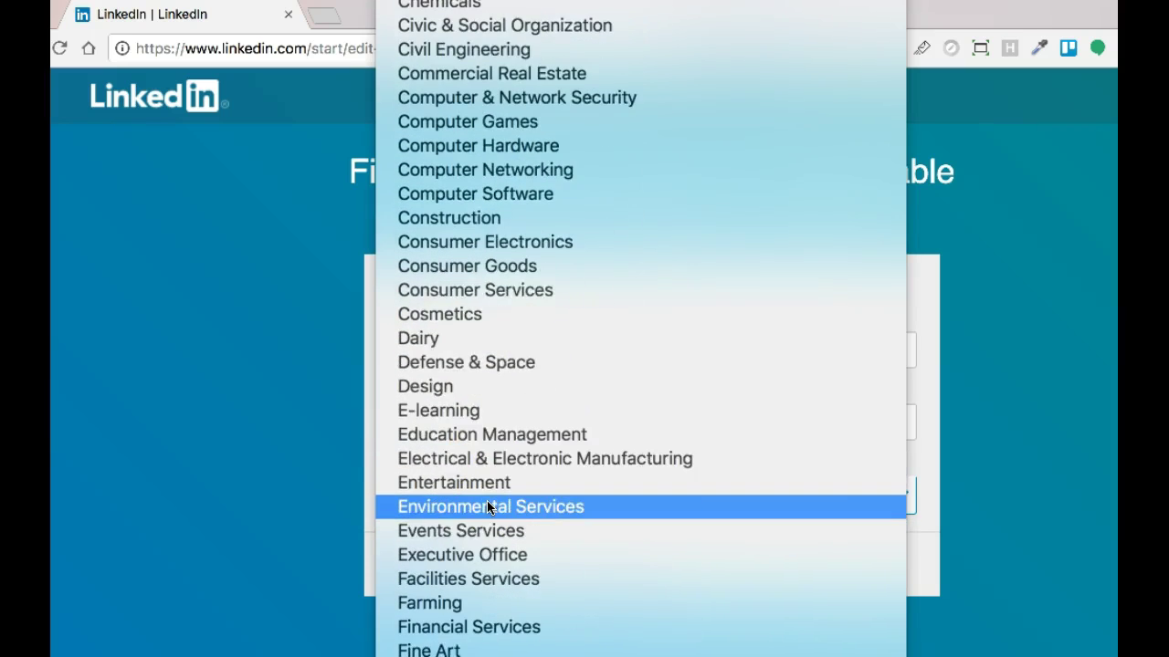
scroll(487, 509, "down", 15)
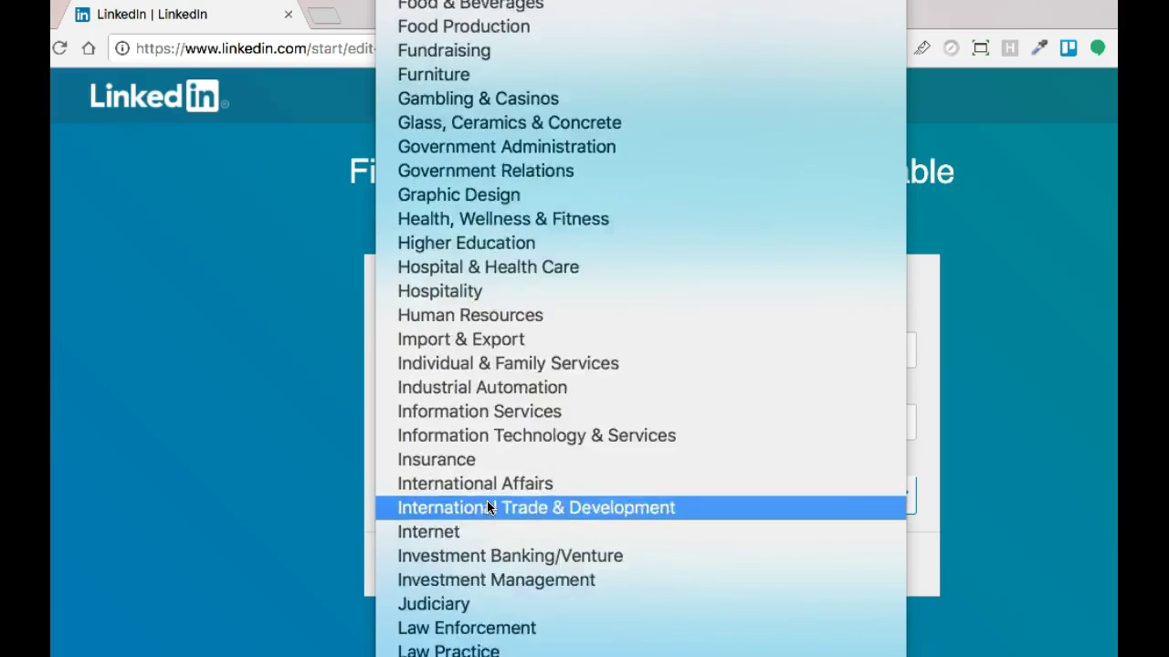
scroll(487, 500, "down", 18)
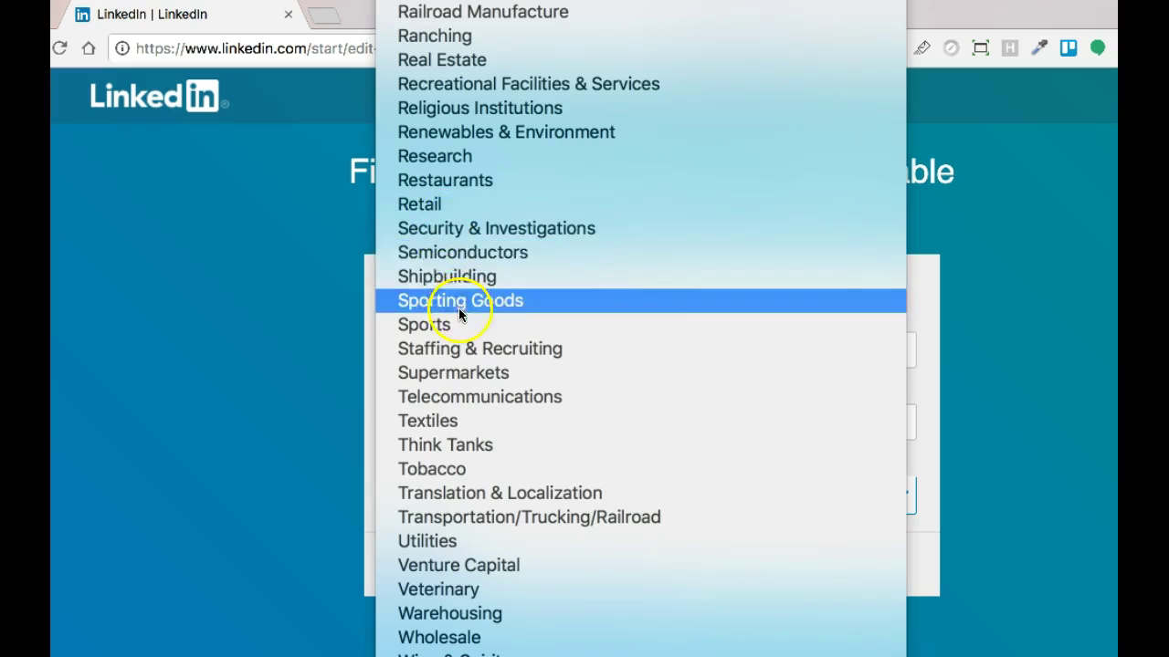
scroll(449, 187, "up", 6)
scroll(449, 187, "up", 7)
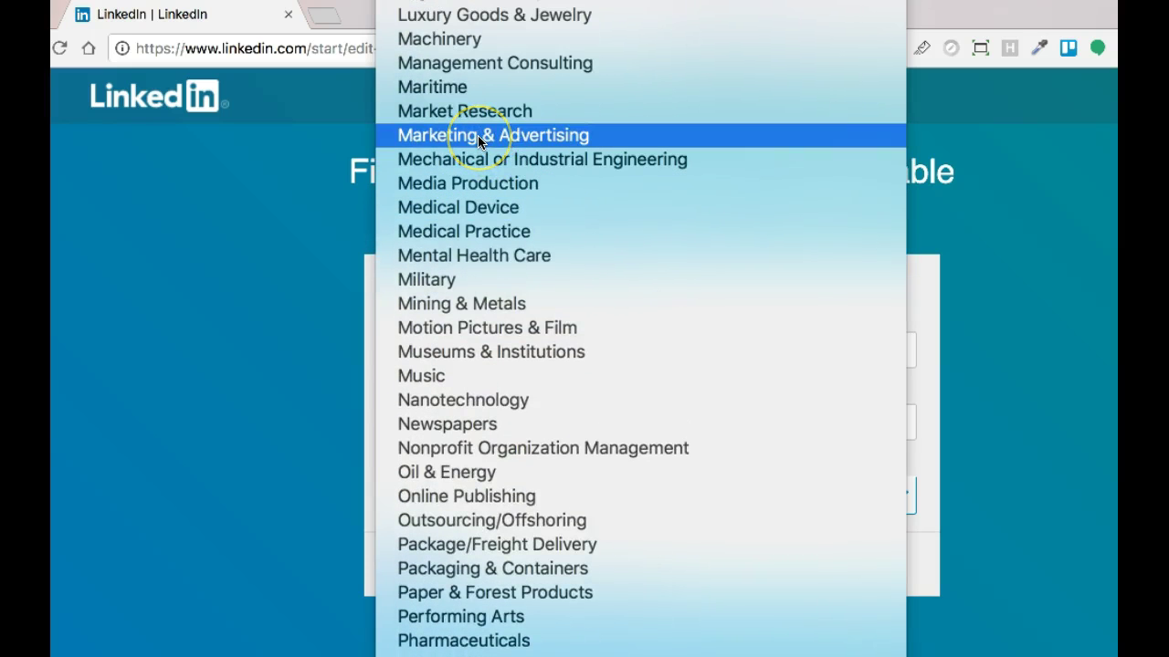
left_click(478, 135)
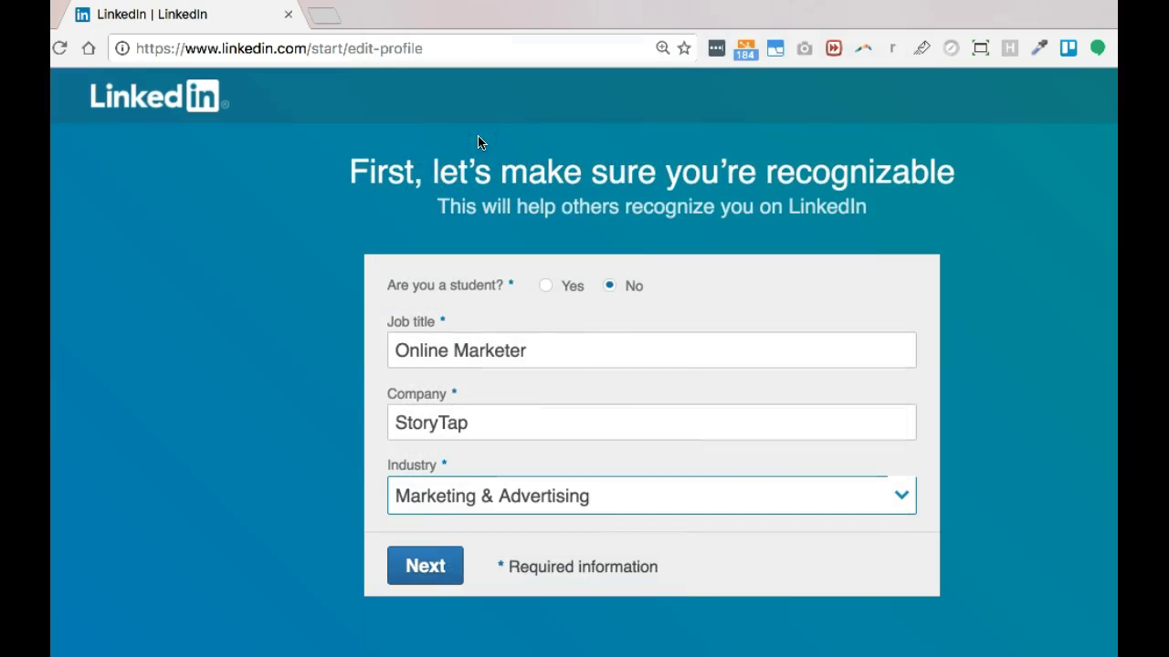
- Submit the profile details, then select the verification code in LinkedIn's Gmail confirmation email
left_click(442, 566)
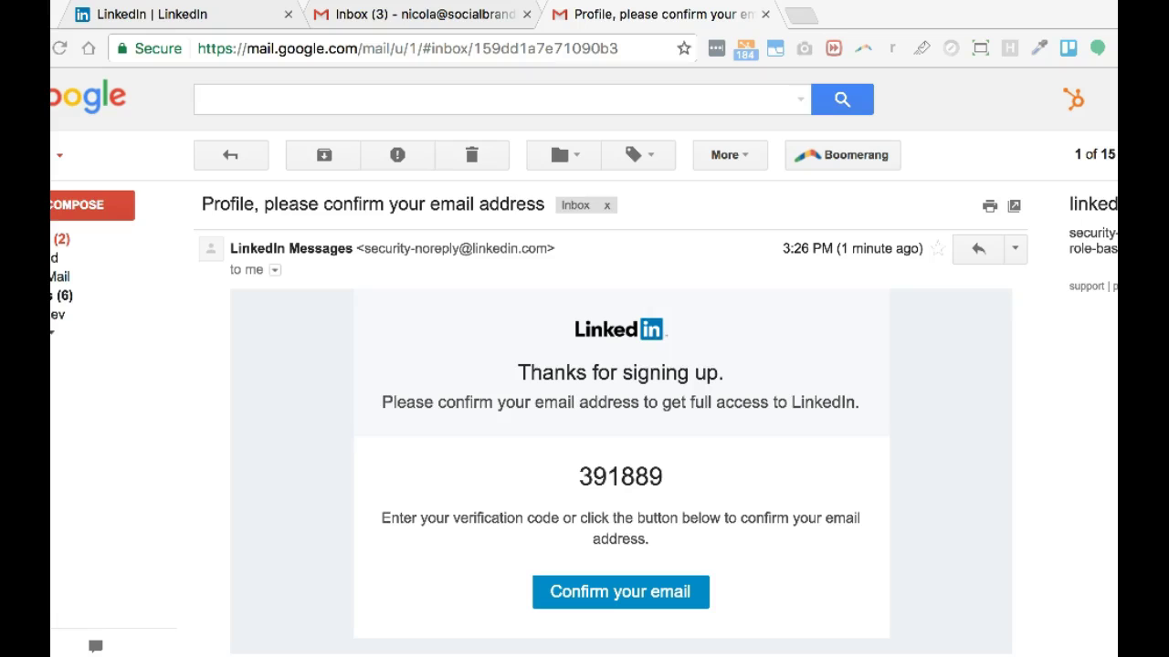
left_click(527, 14)
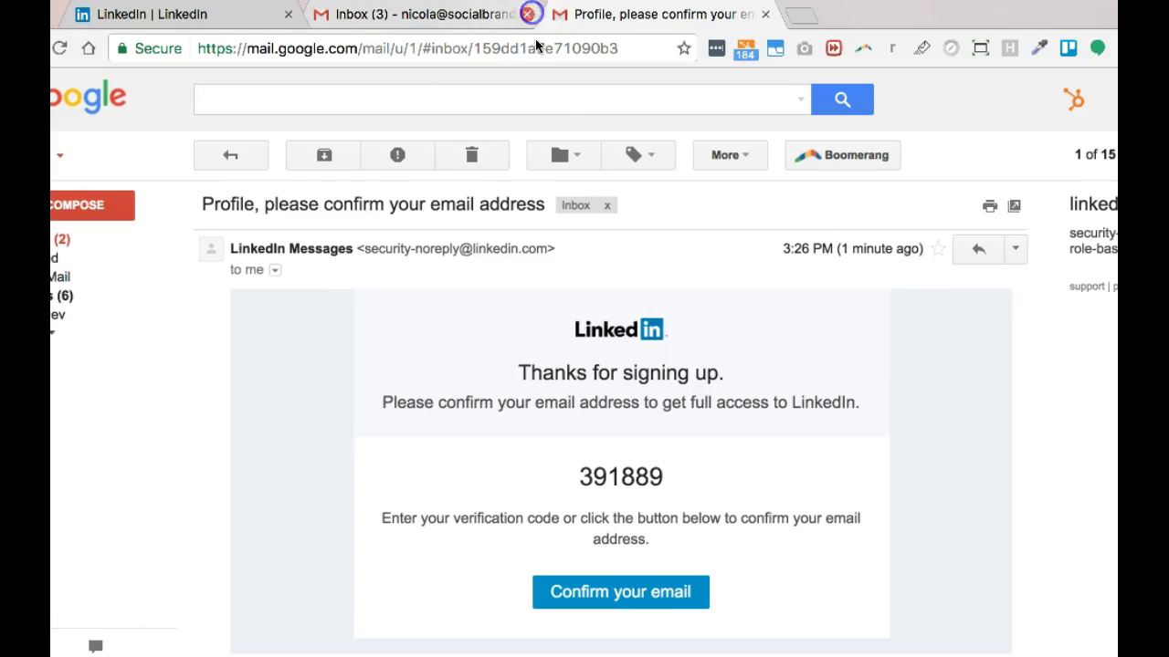
left_click_drag(677, 473, 578, 475)
key("super+c")
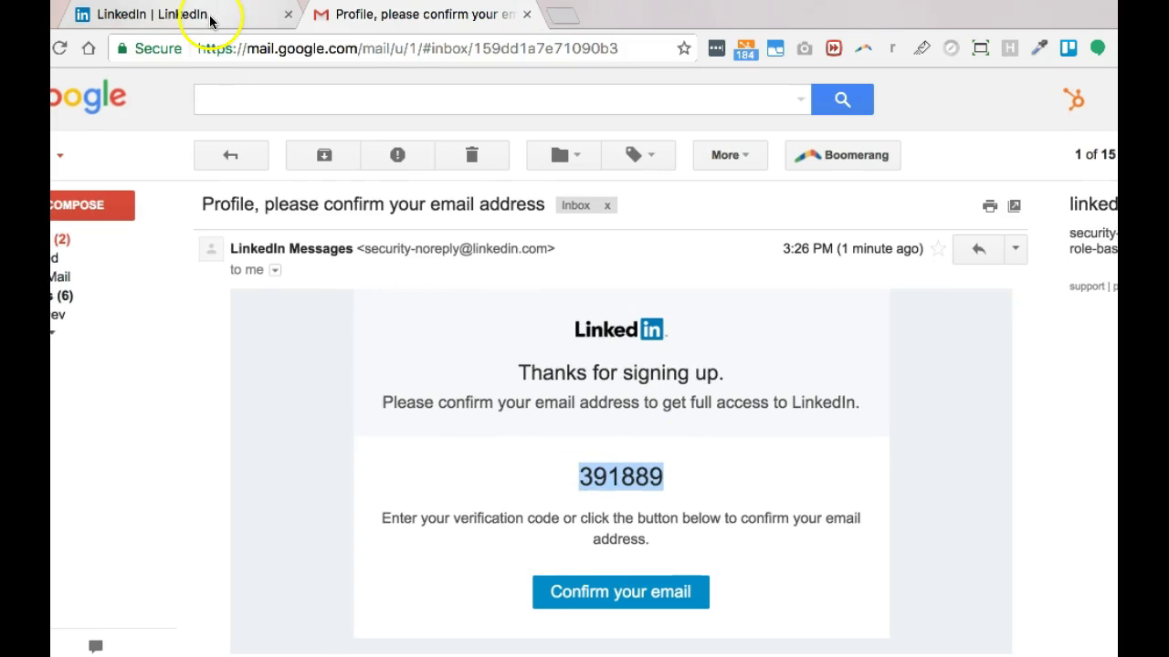
- Paste the copied verification code into LinkedIn's code field and verify the email
left_click(218, 16)
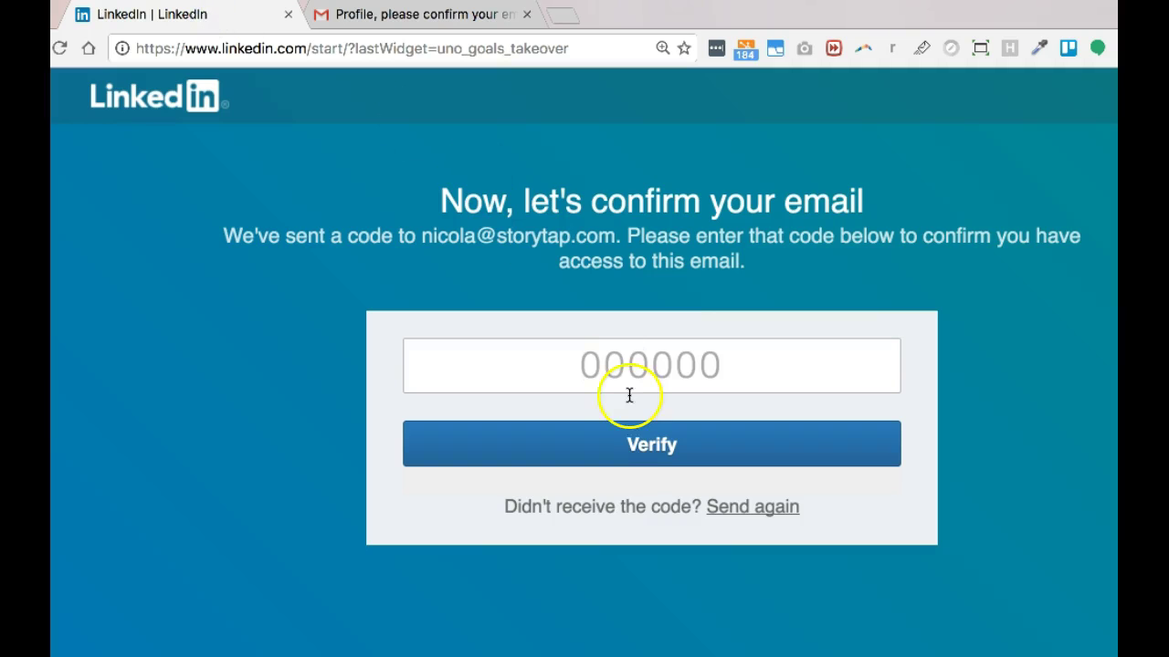
left_click(612, 363)
key("super+v")
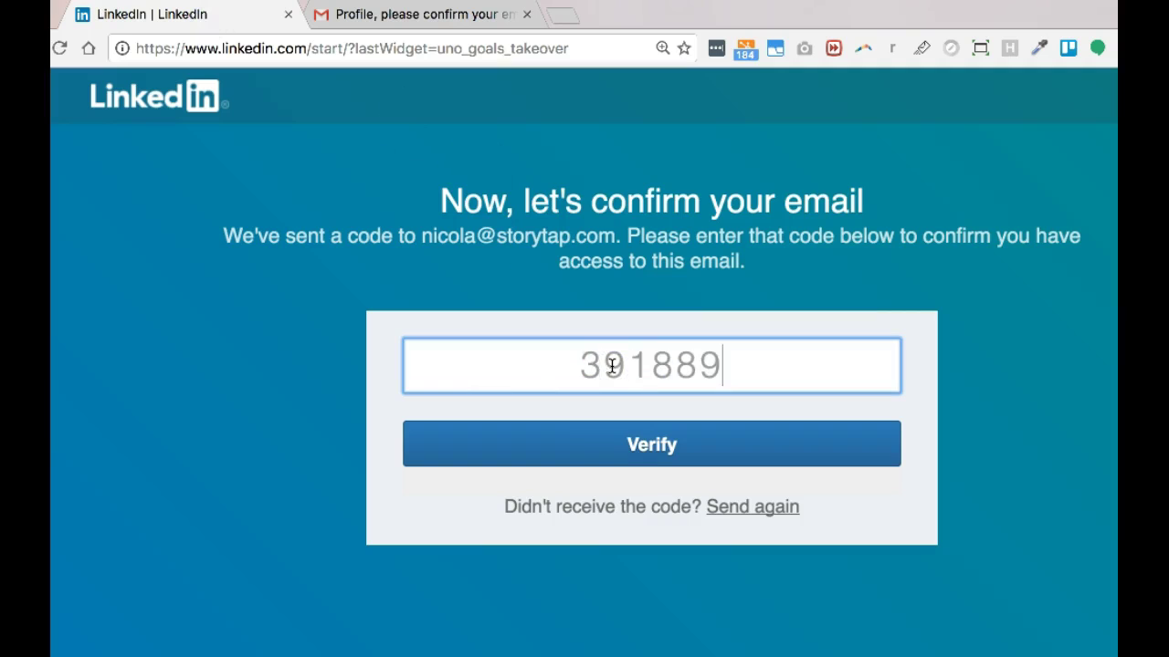
left_click(650, 446)
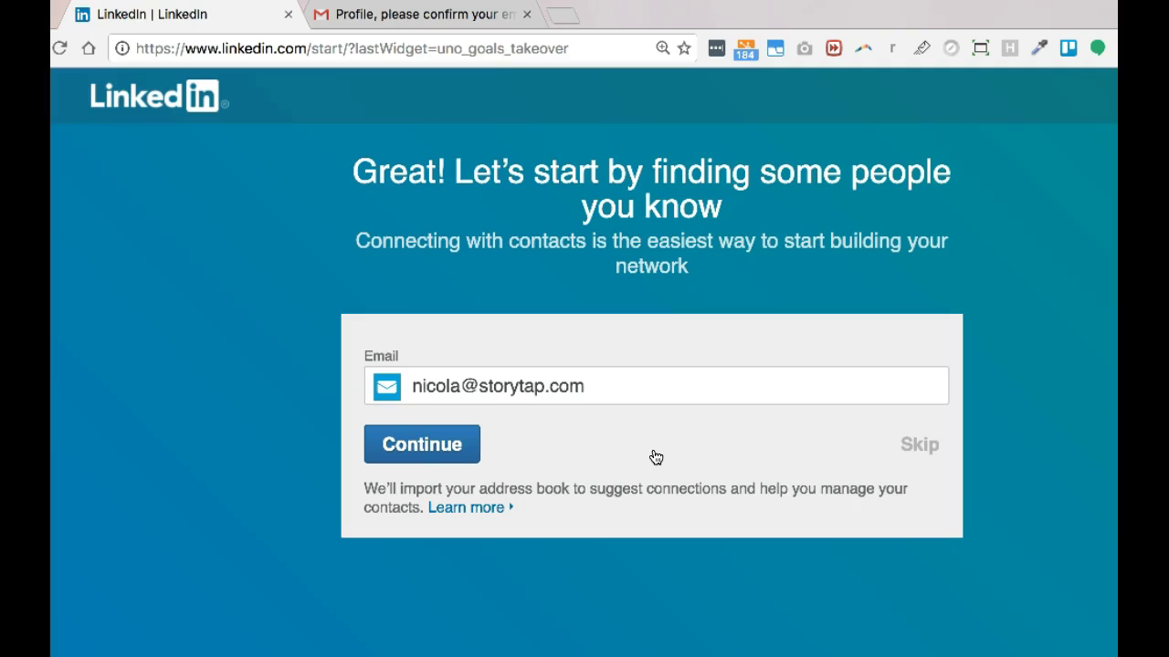
- Skip the address-book import, confirm with Yes, and skip the seven suggested connections
left_click(922, 448)
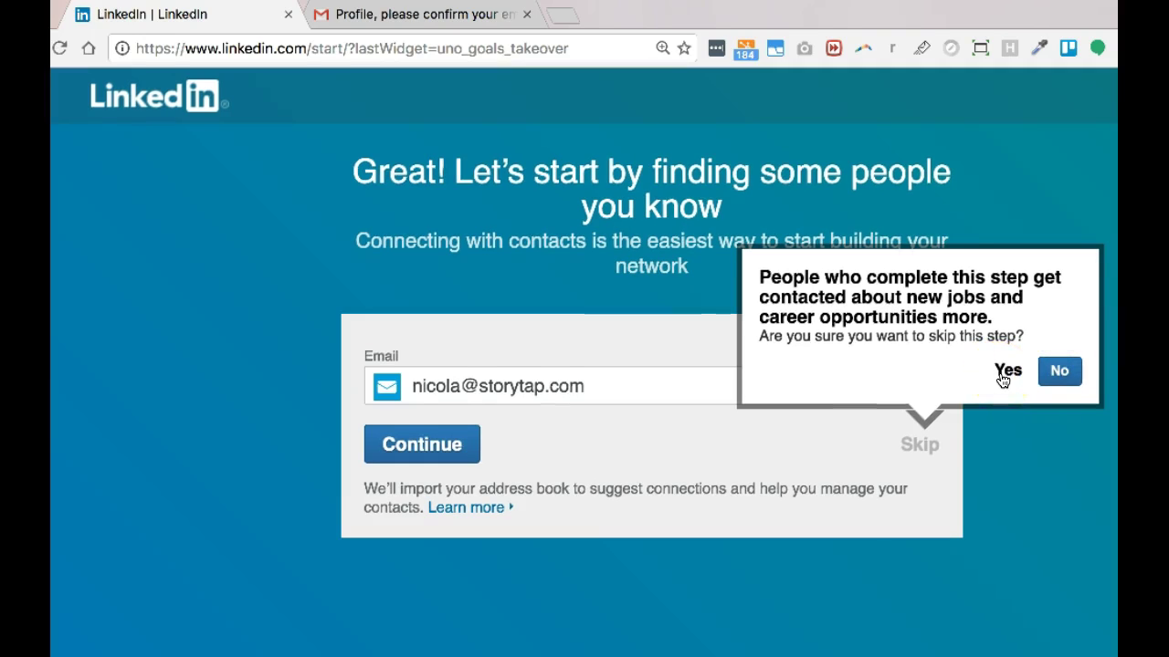
left_click(1002, 377)
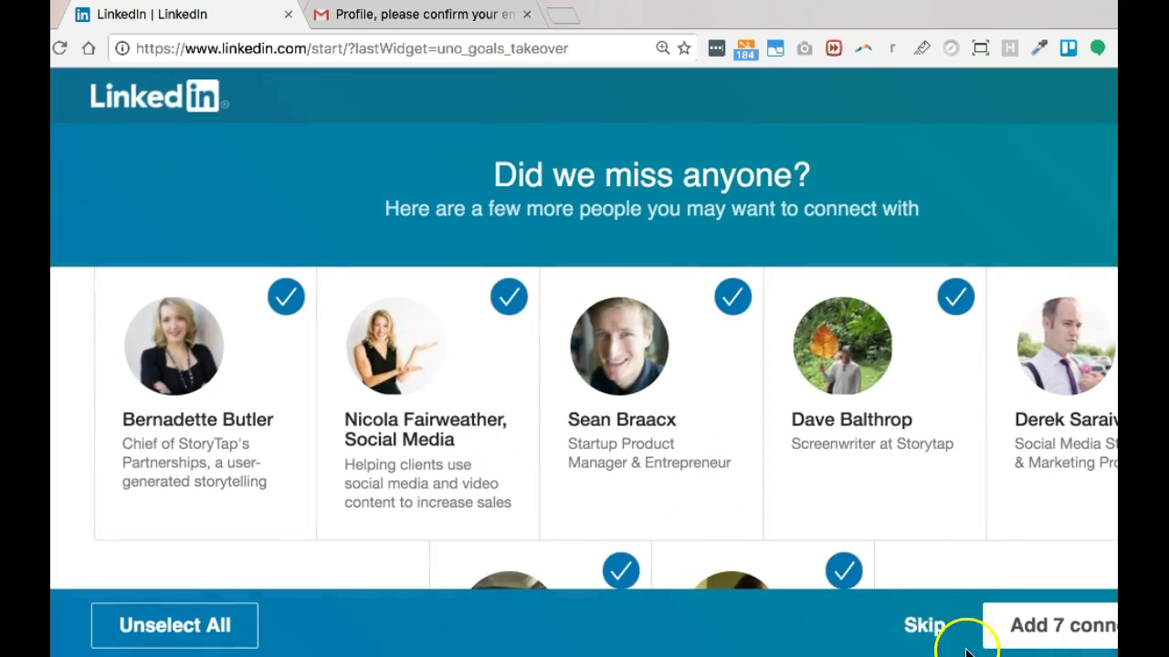
left_click(924, 630)
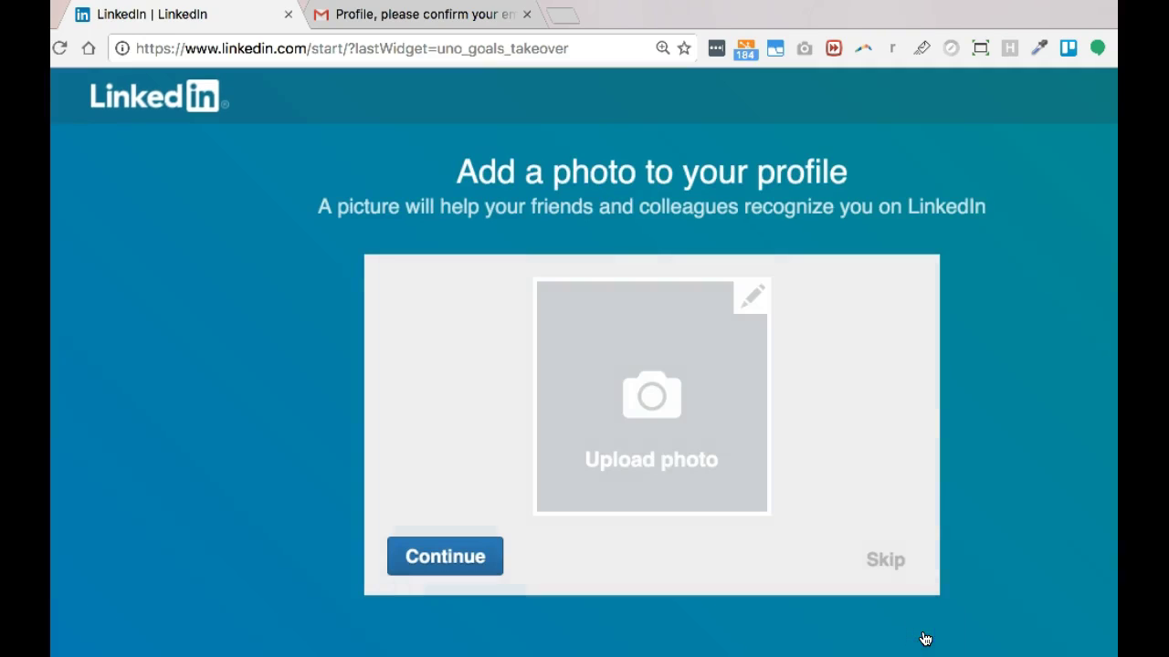
- Close the profile photo upload without choosing a file and skip the photo step
left_click(660, 501)
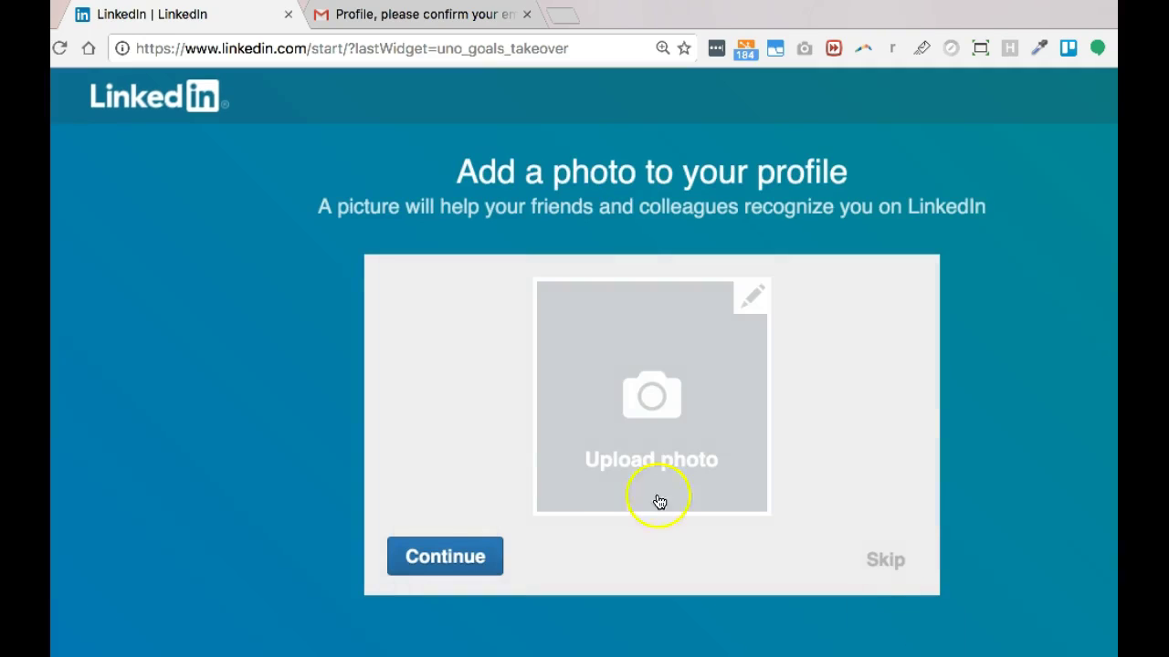
left_click(653, 399)
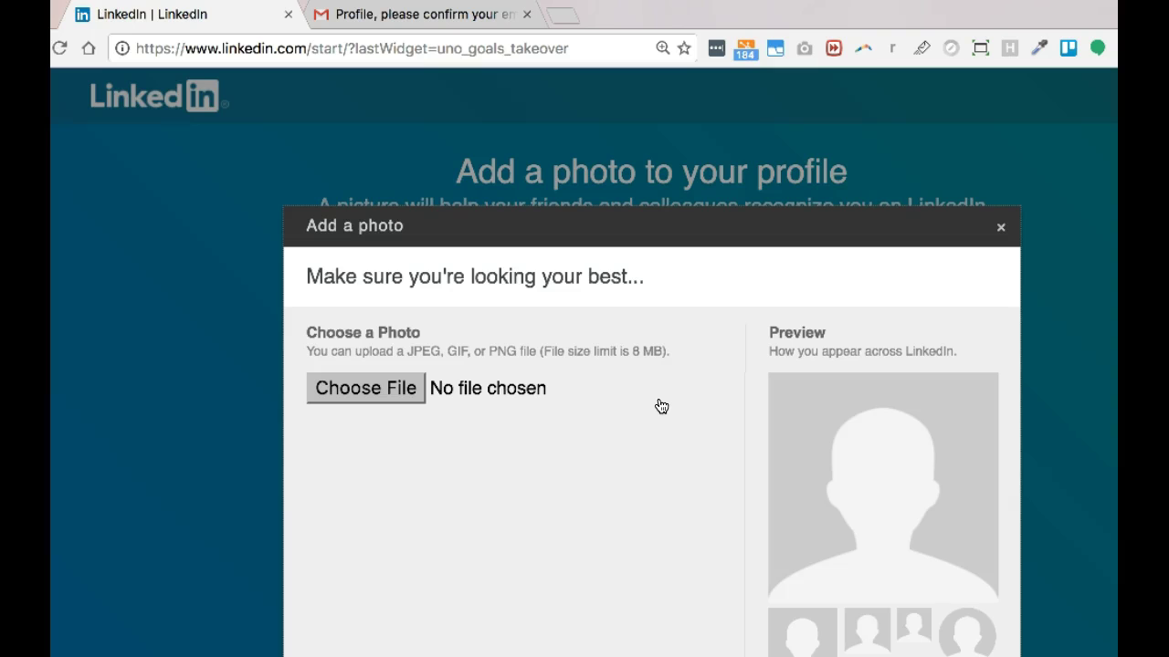
left_click(1002, 228)
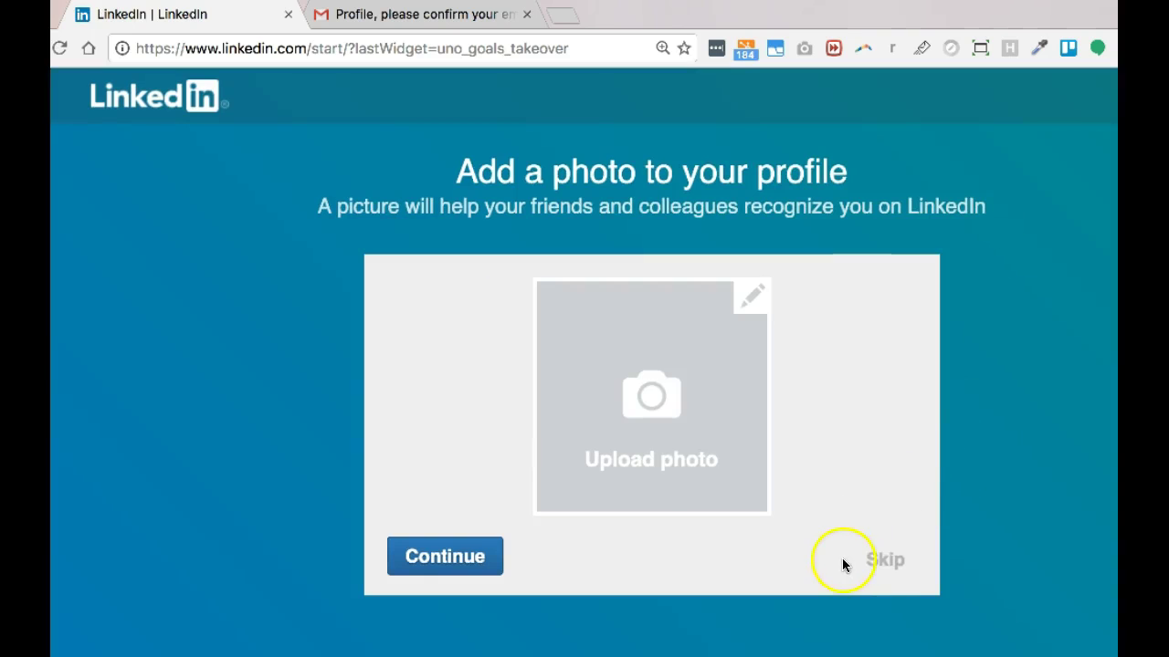
left_click(884, 561)
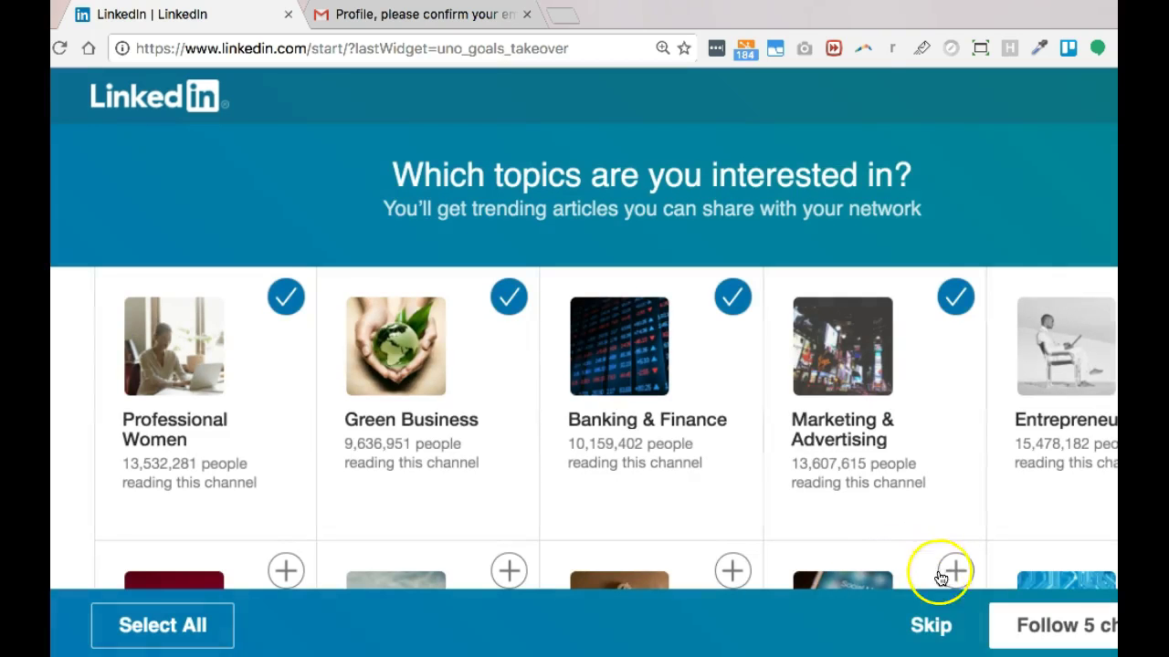
- Skip the suggested topics and move past the Get the app page
left_click(931, 625)
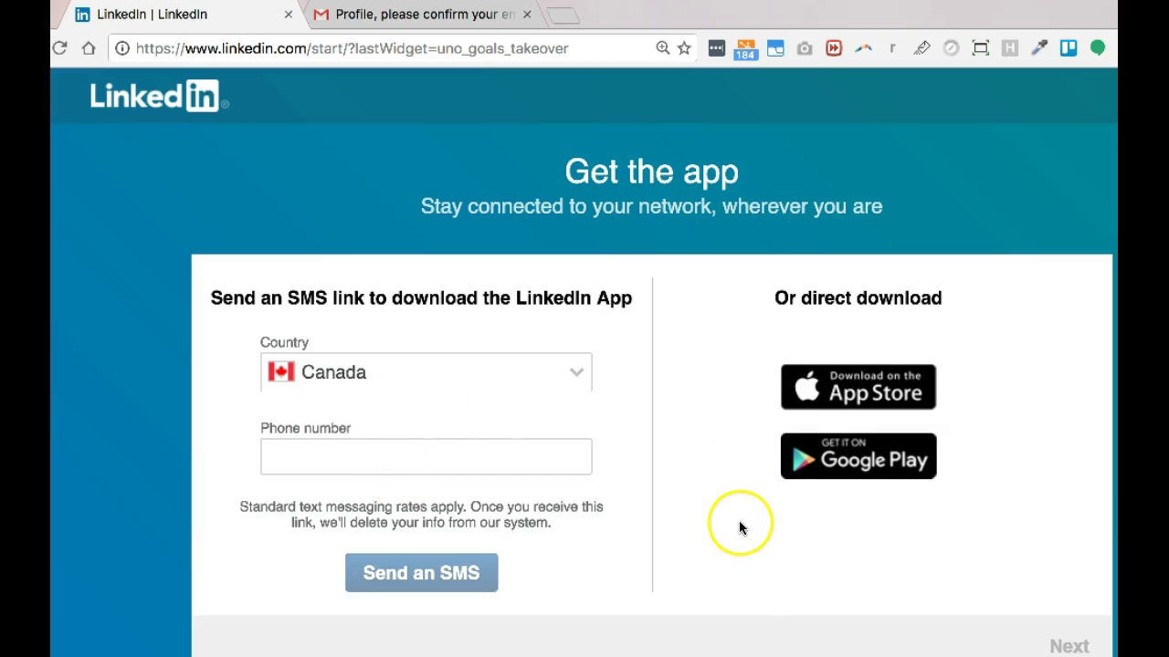
scroll(740, 527, "down", 1)
left_click(1068, 608)
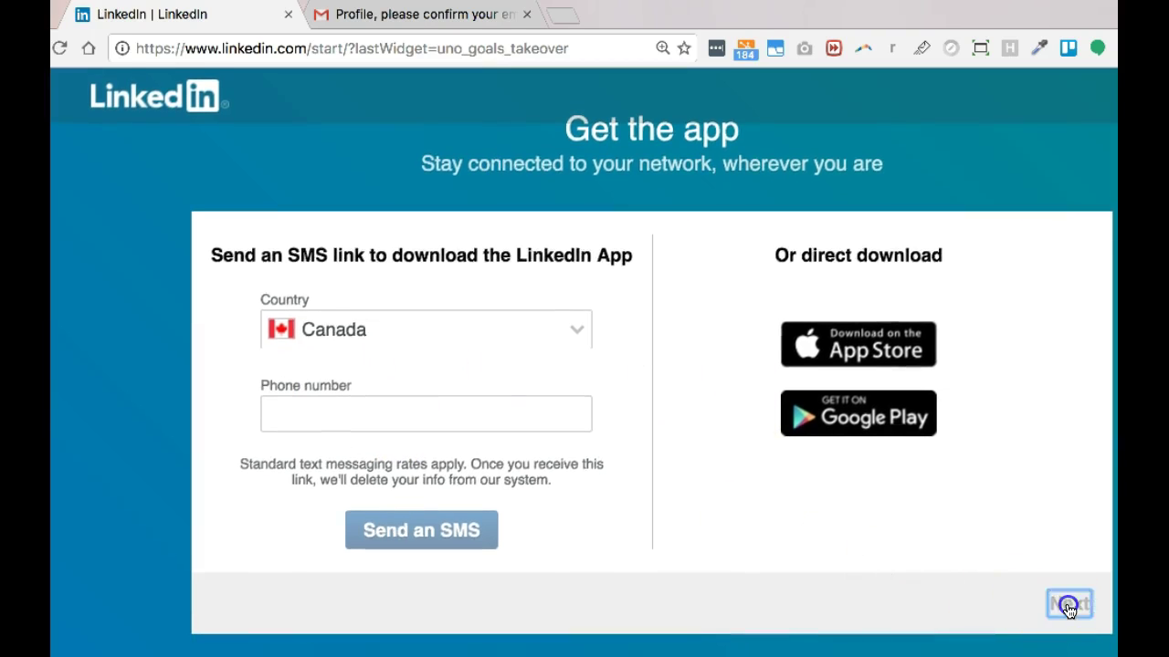